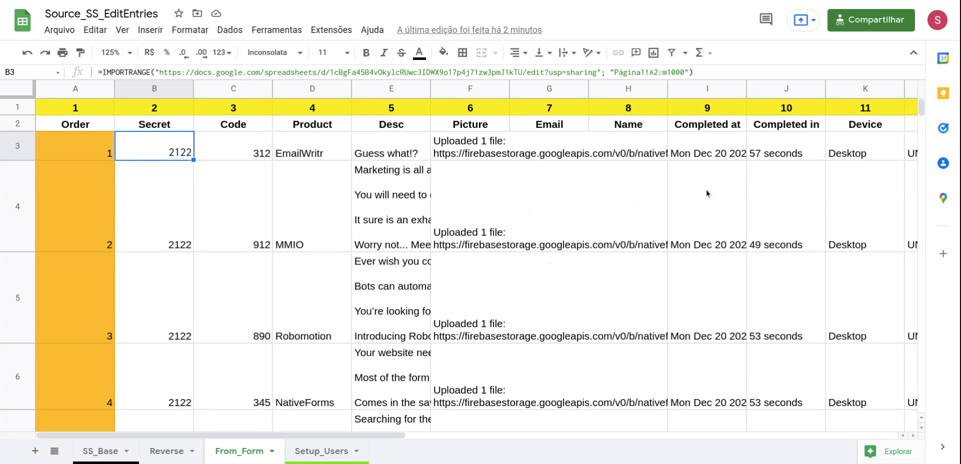
Step: Examine the first entry's Completed at value and the IMPORTRANGE formula in cell B3, including its source URL and range arguments
{"action": "left_click", "coordinate": [705, 147]}
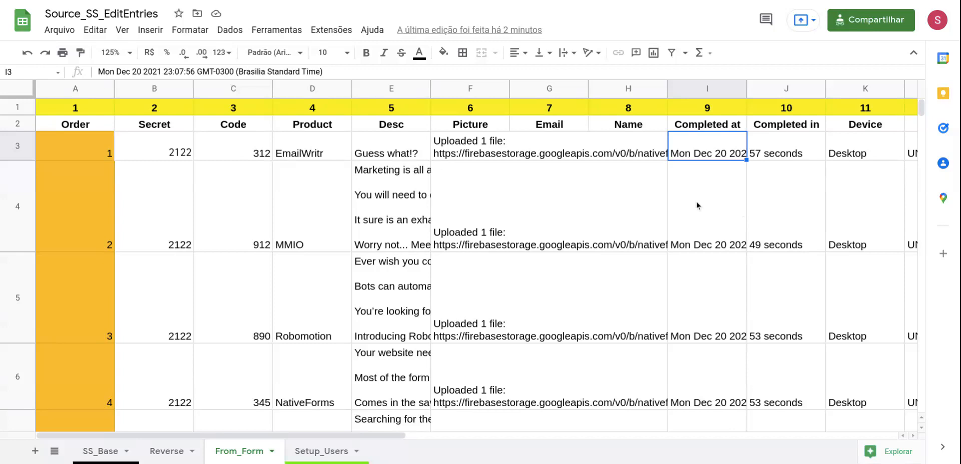
{"action": "left_click", "coordinate": [130, 146]}
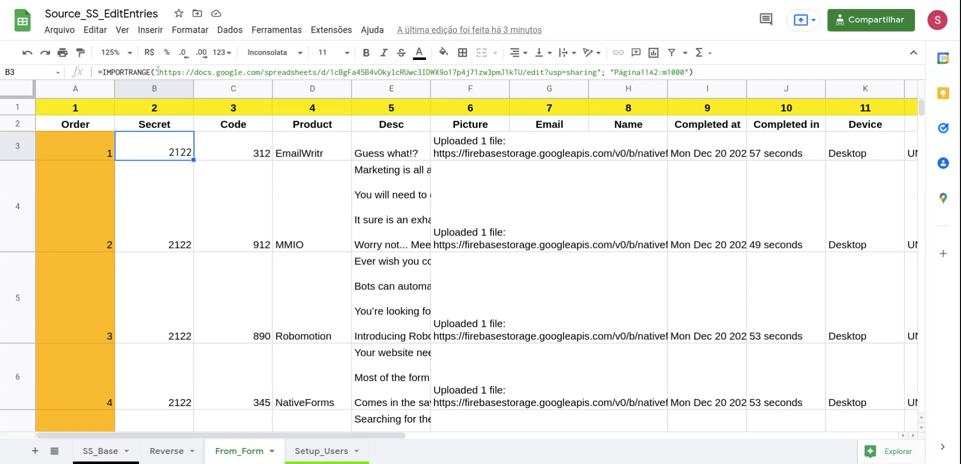
{"action": "left_click_drag", "start_coordinate": [159, 72], "coordinate": [684, 74]}
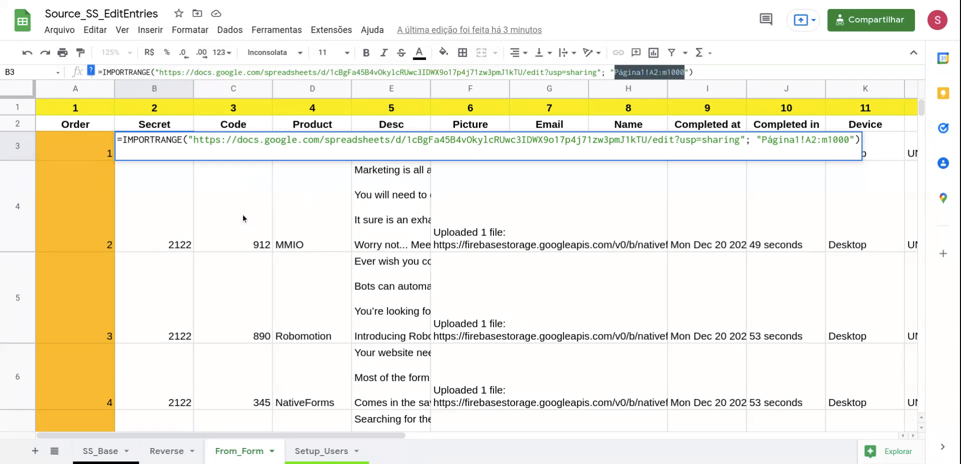
{"action": "key", "text": "Return"}
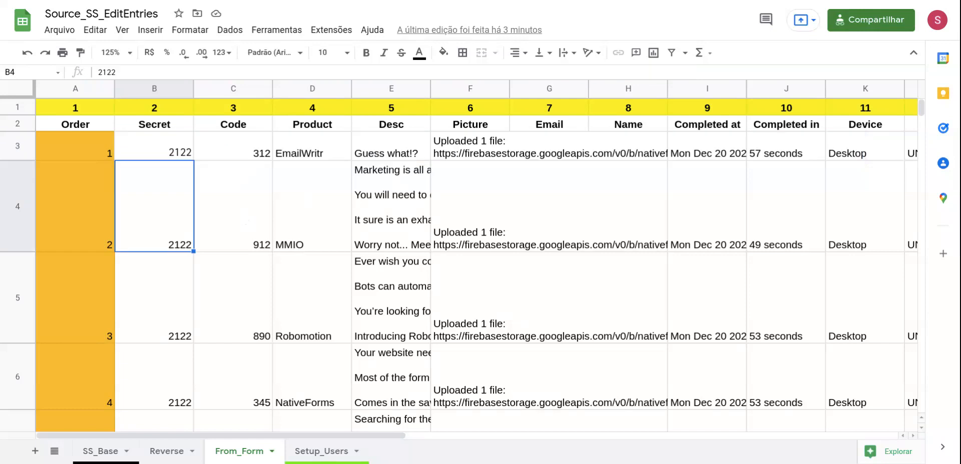
{"action": "key", "text": "Up"}
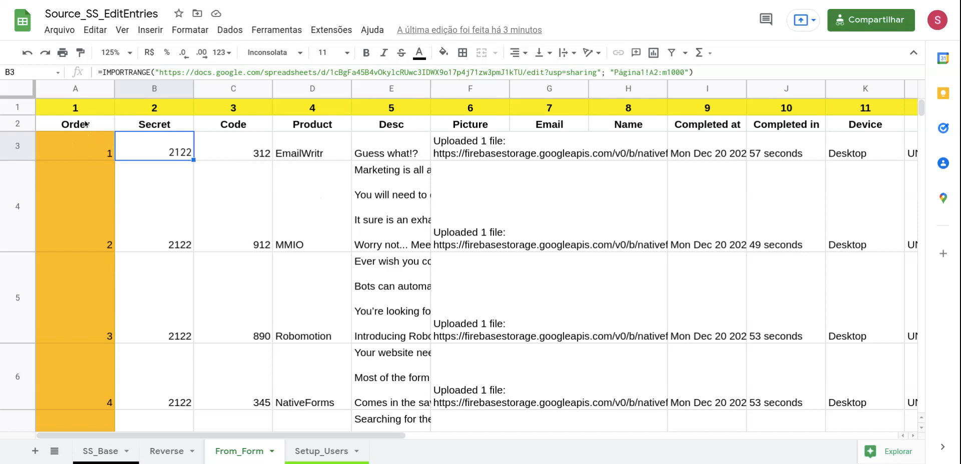
Step: Examine the Order column's numbering formulas in cells A31 and A3 down to the last form entry
{"action": "scroll", "coordinate": [93, 351], "scroll_direction": "down", "scroll_amount": 10}
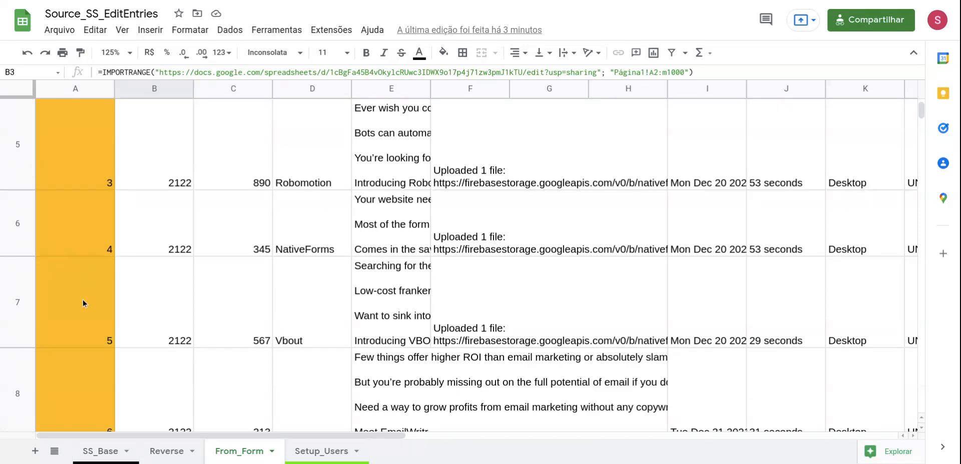
{"action": "scroll", "coordinate": [86, 292], "scroll_direction": "down", "scroll_amount": 1}
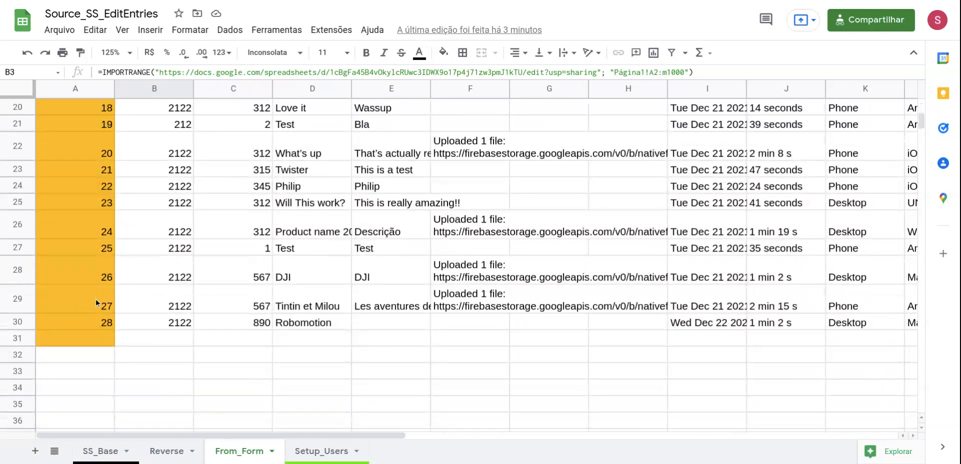
{"action": "left_click", "coordinate": [89, 340]}
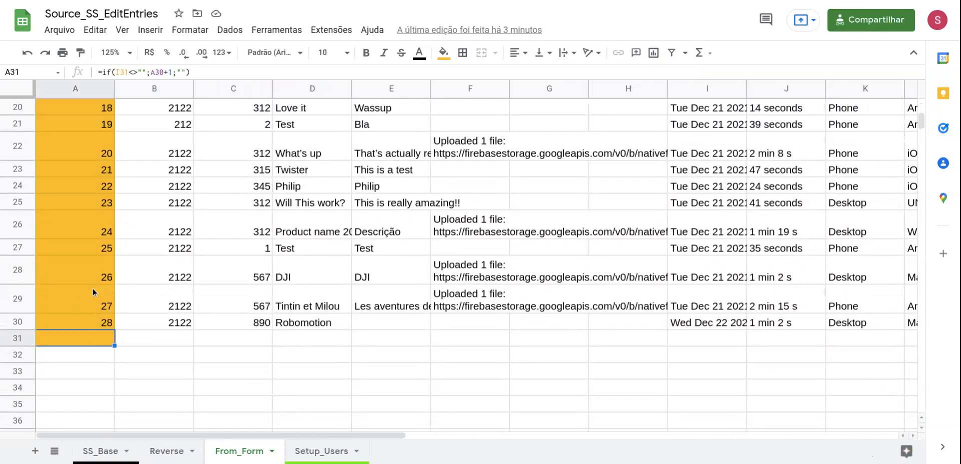
{"action": "scroll", "coordinate": [92, 290], "scroll_direction": "up", "scroll_amount": 3}
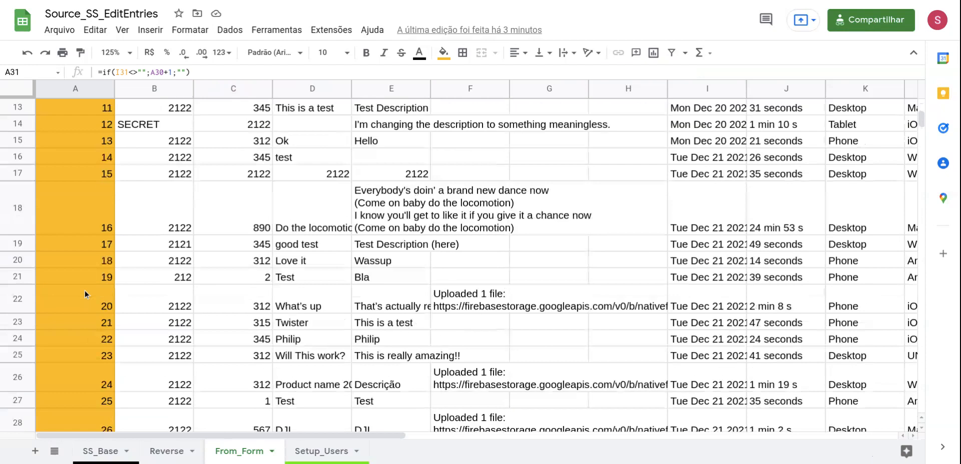
{"action": "scroll", "coordinate": [85, 291], "scroll_direction": "up", "scroll_amount": 5}
{"action": "scroll", "coordinate": [175, 129], "scroll_direction": "up", "scroll_amount": 2}
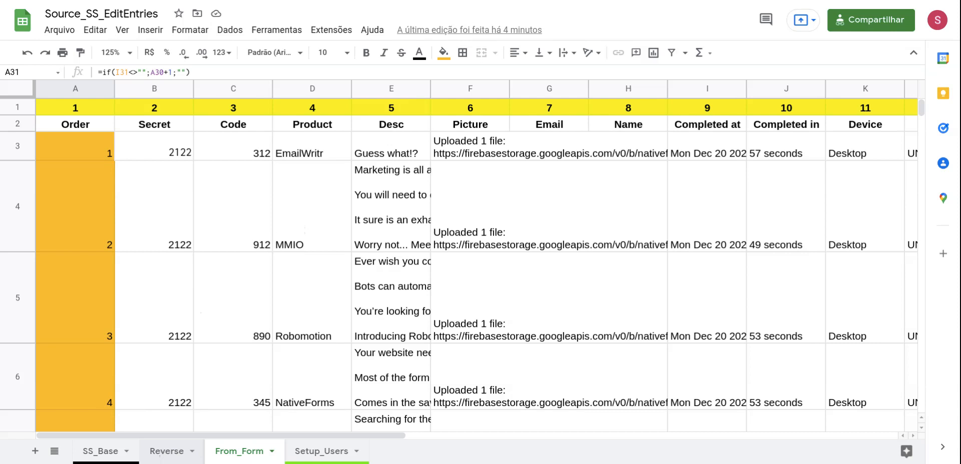
{"action": "left_click", "coordinate": [84, 144]}
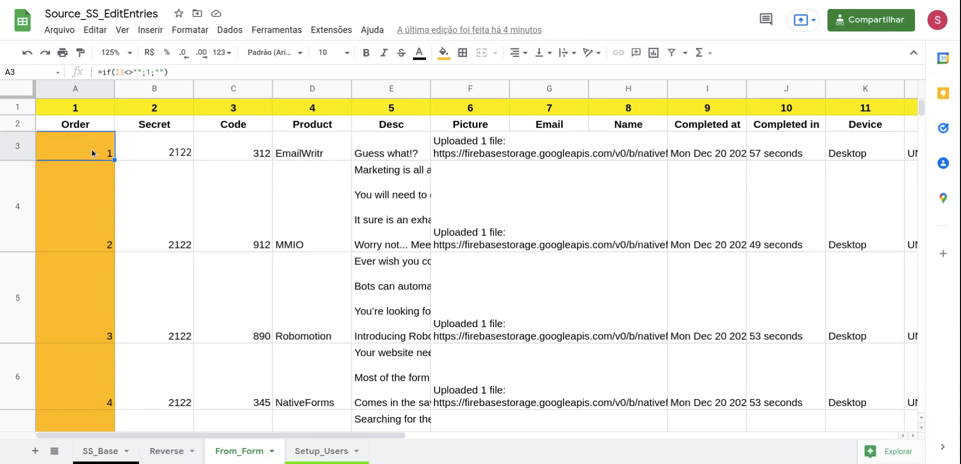
{"action": "scroll", "coordinate": [88, 191], "scroll_direction": "down", "scroll_amount": 5}
{"action": "scroll", "coordinate": [86, 216], "scroll_direction": "down", "scroll_amount": 3}
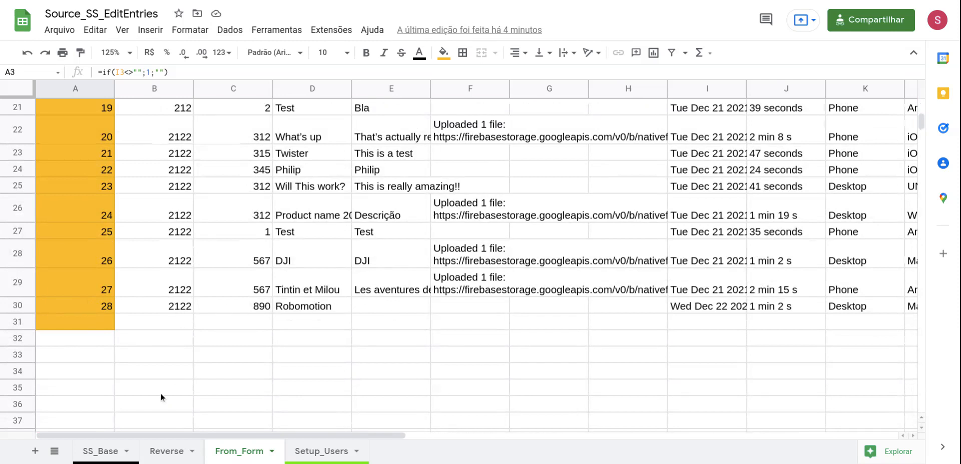
Step: On the Reverse sheet, examine the Order formula in cell A3 and review the entry order down to the last row
{"action": "left_click", "coordinate": [157, 449]}
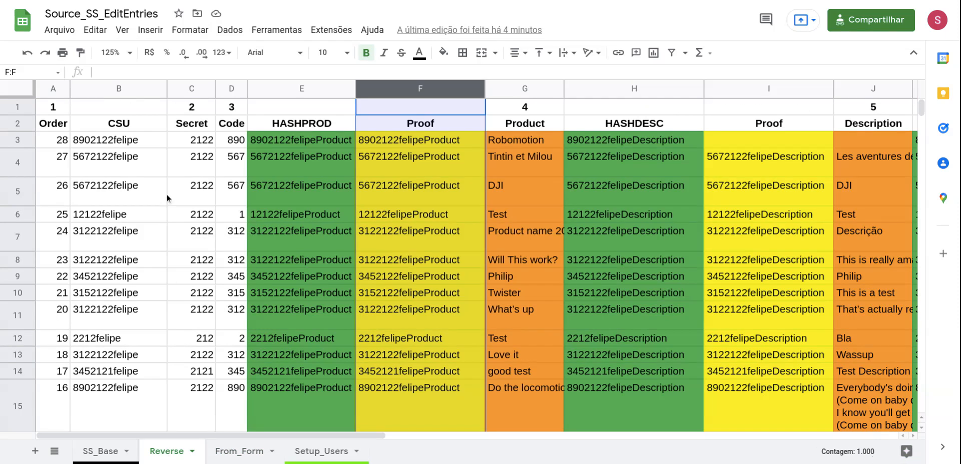
{"action": "left_click", "coordinate": [61, 140]}
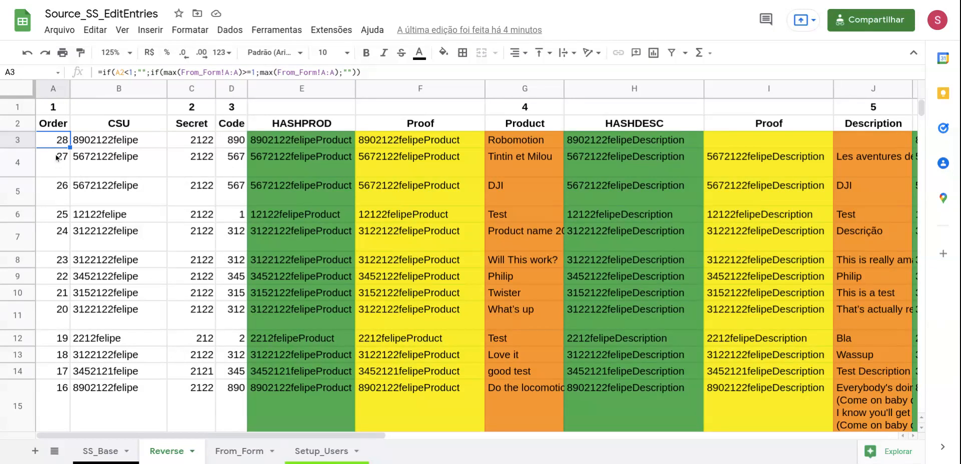
{"action": "scroll", "coordinate": [53, 168], "scroll_direction": "down", "scroll_amount": 3}
{"action": "scroll", "coordinate": [55, 181], "scroll_direction": "down", "scroll_amount": 10}
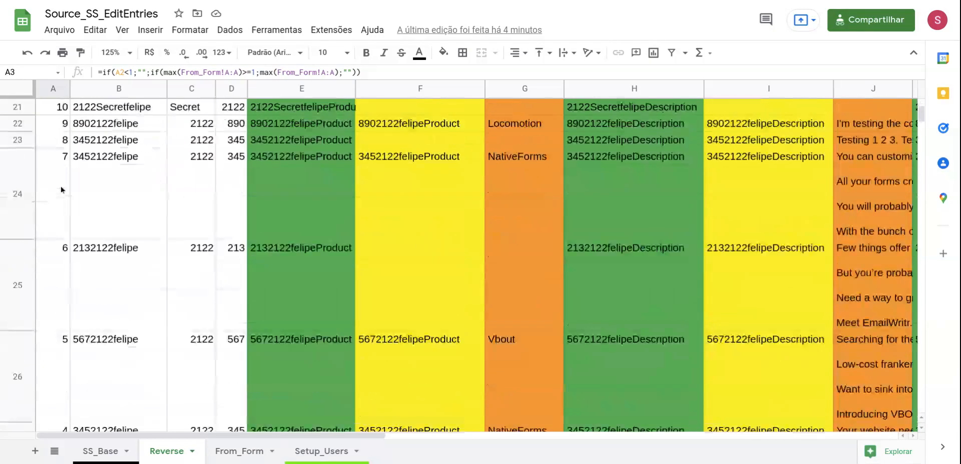
{"action": "scroll", "coordinate": [63, 191], "scroll_direction": "down", "scroll_amount": 5}
{"action": "scroll", "coordinate": [63, 200], "scroll_direction": "up", "scroll_amount": 2}
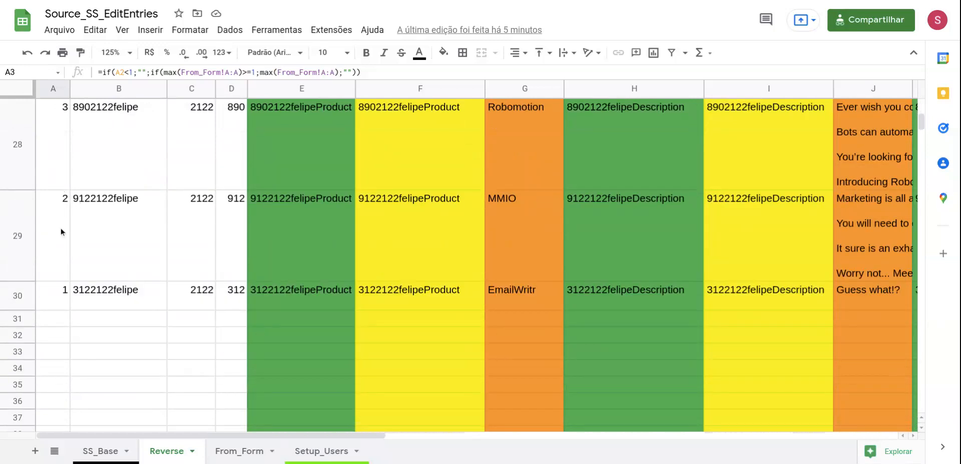
{"action": "scroll", "coordinate": [65, 235], "scroll_direction": "up", "scroll_amount": 2}
{"action": "scroll", "coordinate": [66, 252], "scroll_direction": "up", "scroll_amount": 2}
{"action": "scroll", "coordinate": [64, 270], "scroll_direction": "down", "scroll_amount": 3}
{"action": "scroll", "coordinate": [73, 294], "scroll_direction": "up", "scroll_amount": 10}
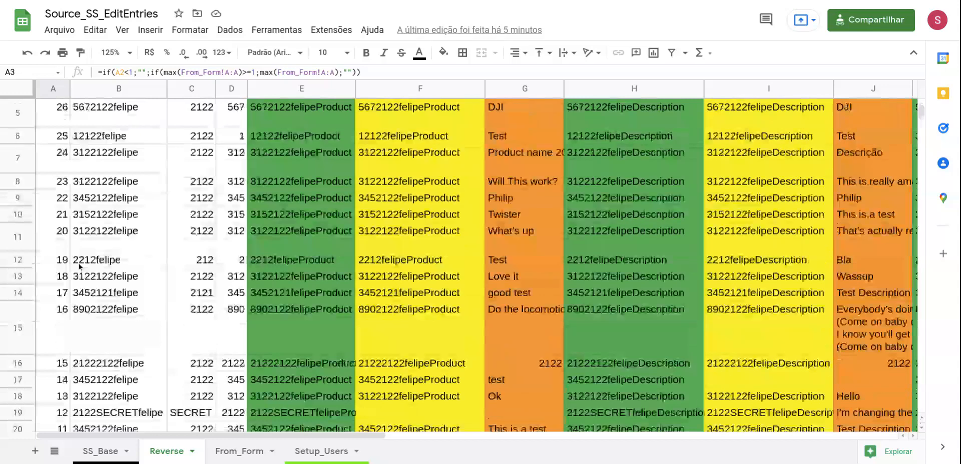
Step: Compare the order of the entries on the From_Form sheet with the Reverse sheet
{"action": "left_click", "coordinate": [236, 450]}
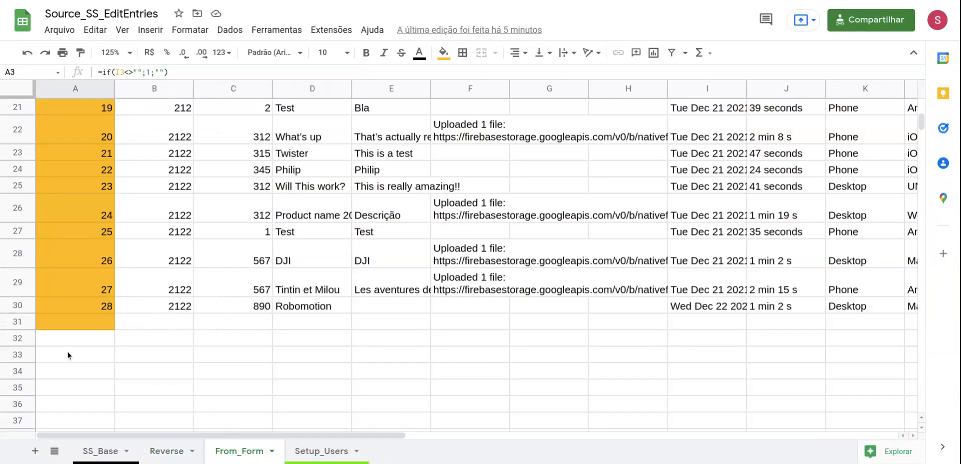
{"action": "scroll", "coordinate": [92, 137], "scroll_direction": "up", "scroll_amount": 10}
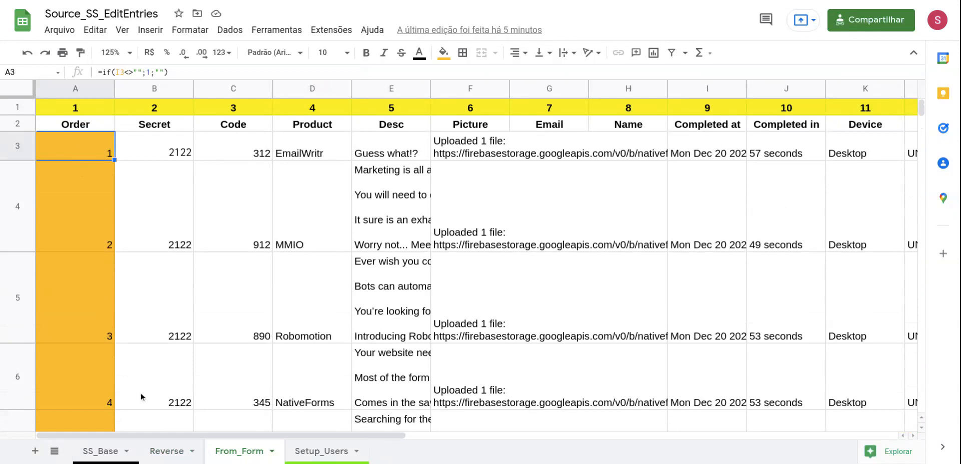
{"action": "left_click", "coordinate": [168, 451]}
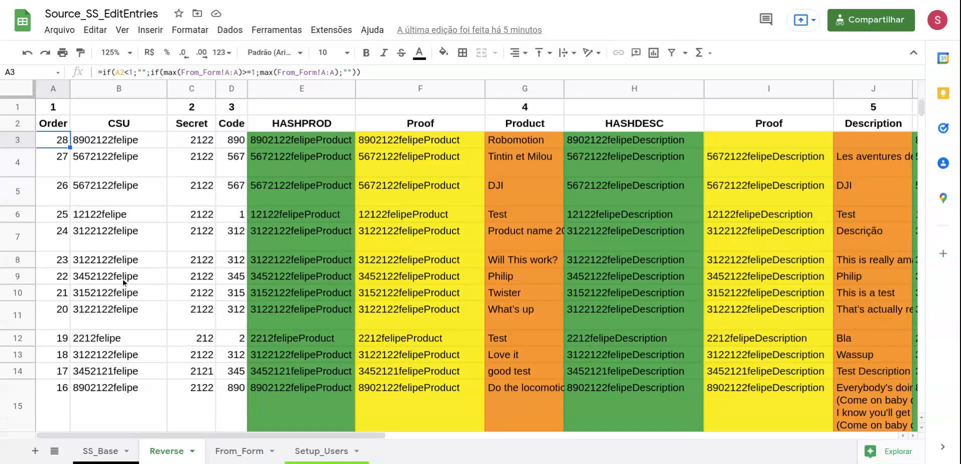
Step: Inspect the concatenation formulas for CSU in cell B3 and HASHPROD in cell E3
{"action": "left_click", "coordinate": [111, 145]}
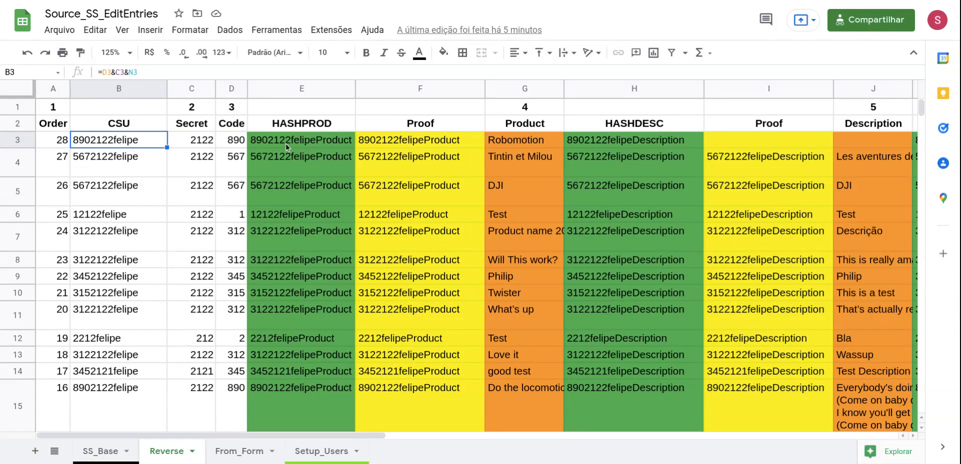
{"action": "left_click", "coordinate": [320, 145]}
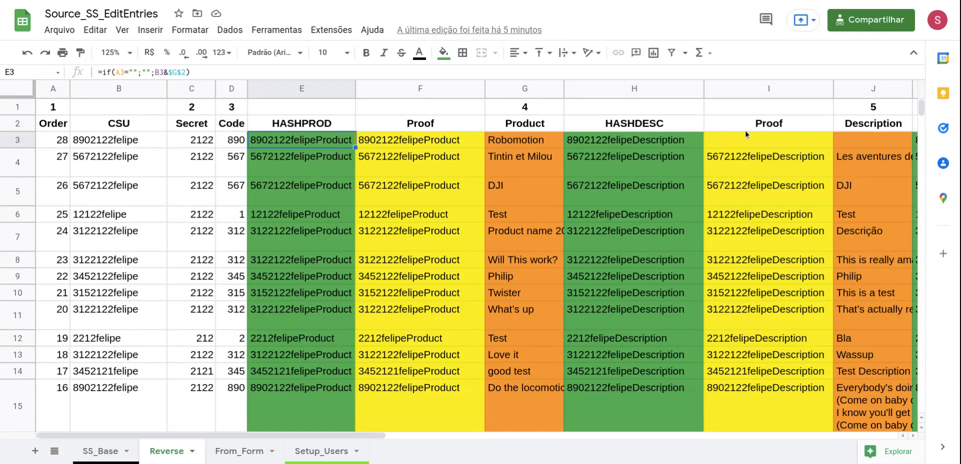
{"action": "left_click_drag", "start_coordinate": [315, 431], "coordinate": [275, 435]}
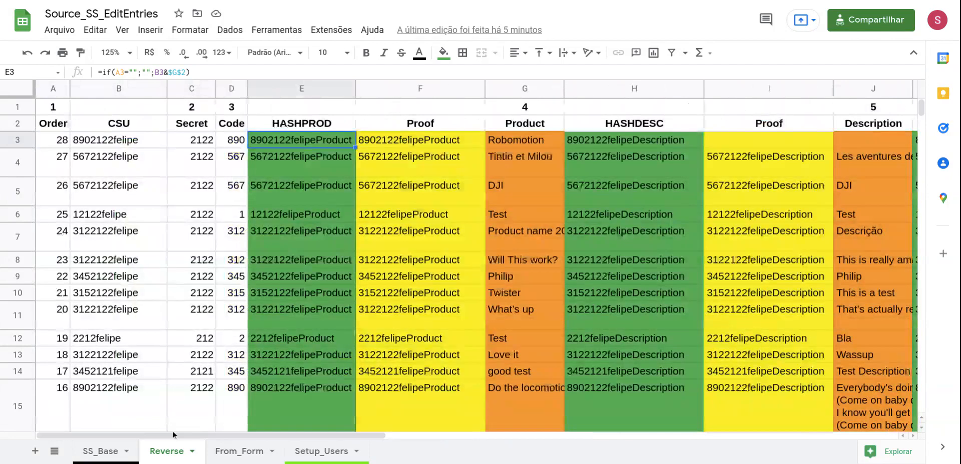
Step: On the SS_Base sheet, examine the Product VLOOKUP formula in C2, its key in A2 and its $C$1 reference
{"action": "left_click", "coordinate": [102, 453]}
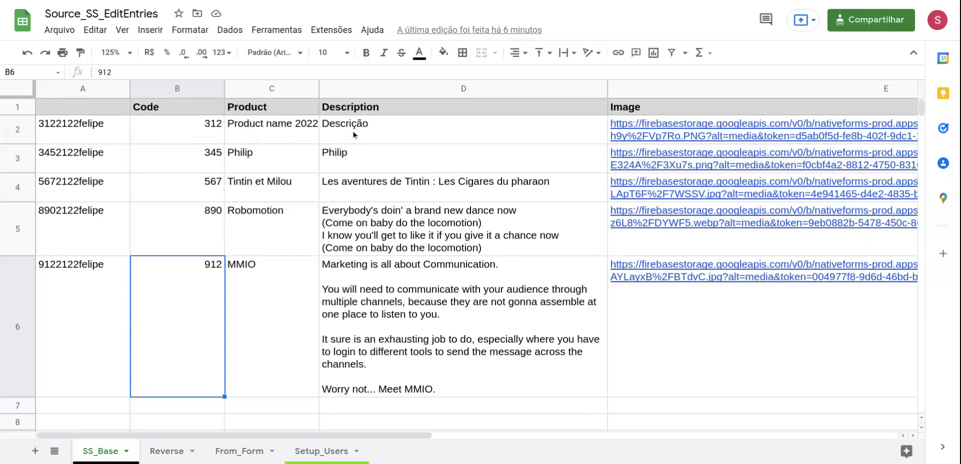
{"action": "left_click", "coordinate": [245, 130]}
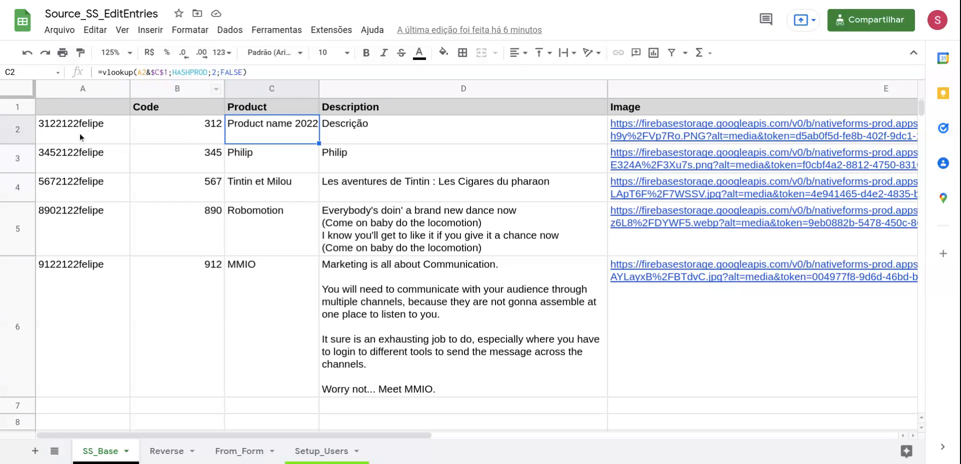
{"action": "left_click", "coordinate": [58, 133]}
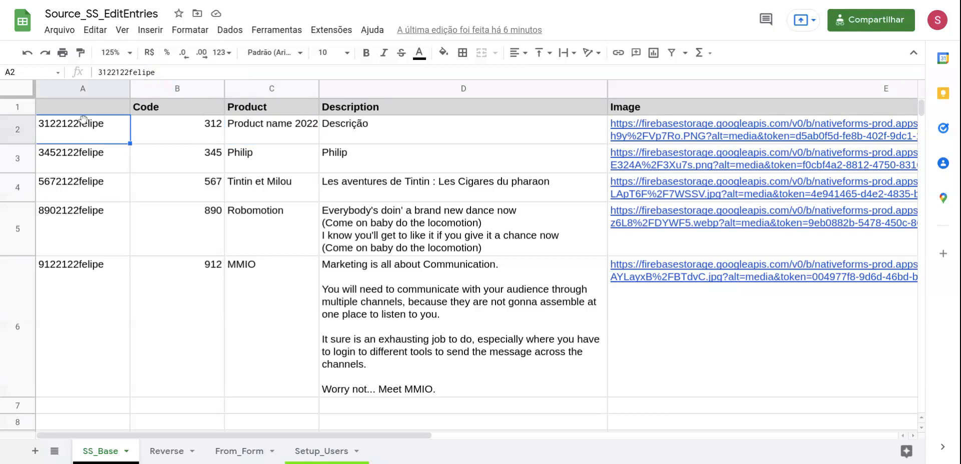
{"action": "left_click", "coordinate": [239, 125]}
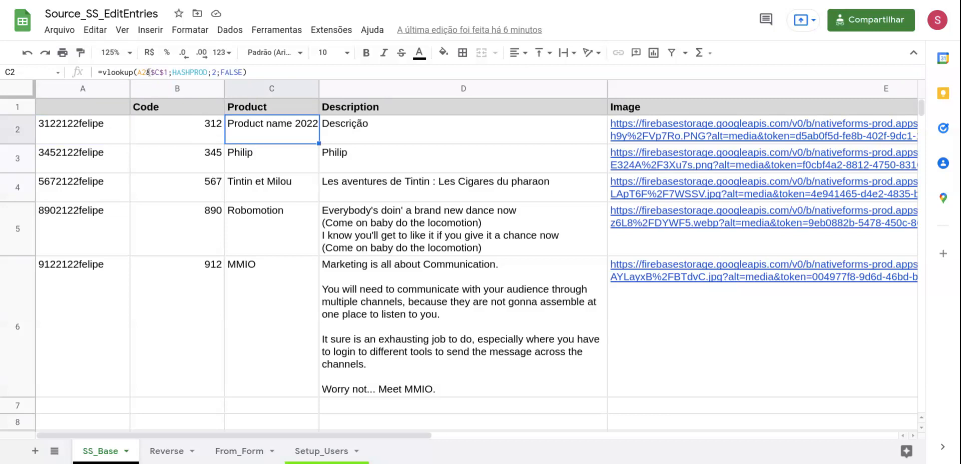
{"action": "left_click_drag", "start_coordinate": [150, 72], "coordinate": [168, 71]}
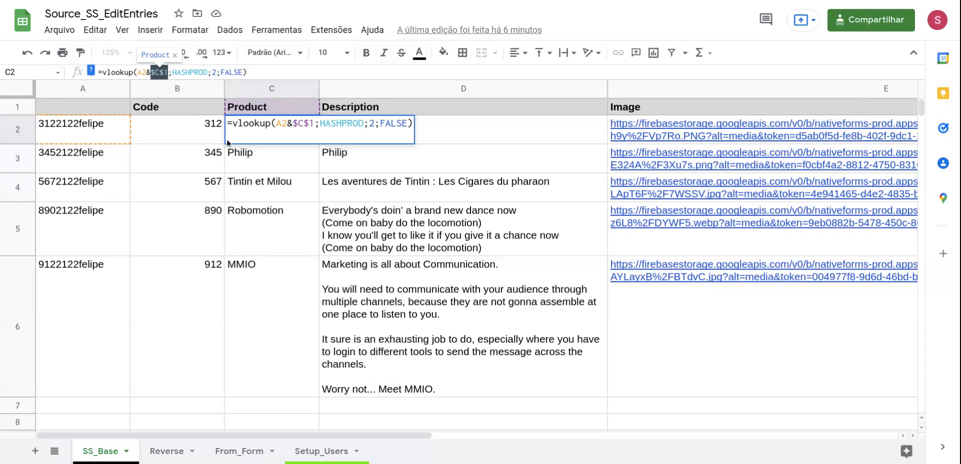
{"action": "key", "text": "Escape"}
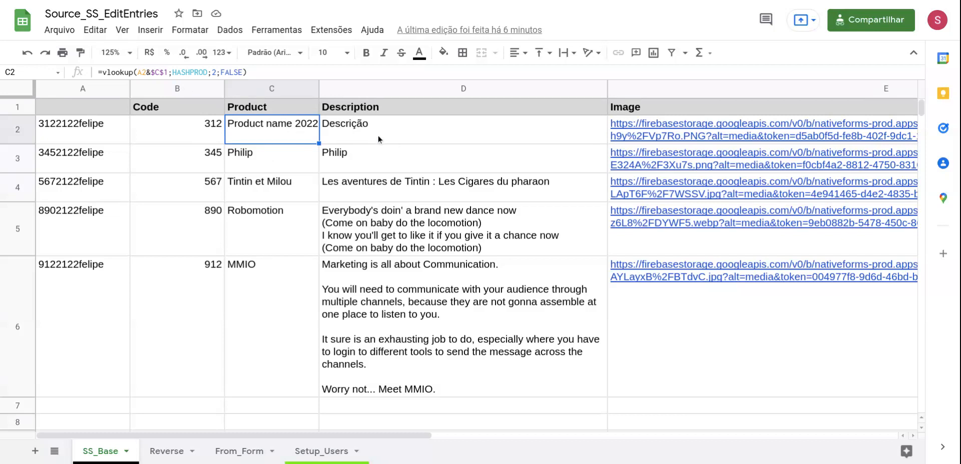
Step: Review the Product column's lookup formulas from C2 to C6 and compare C2 with its key in A2
{"action": "scroll", "coordinate": [361, 175], "scroll_direction": "down", "scroll_amount": 2}
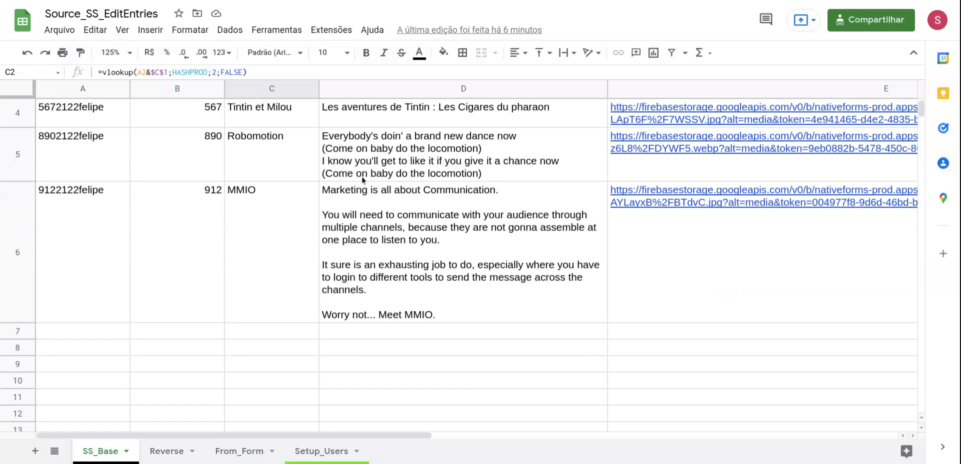
{"action": "scroll", "coordinate": [244, 251], "scroll_direction": "up", "scroll_amount": 2}
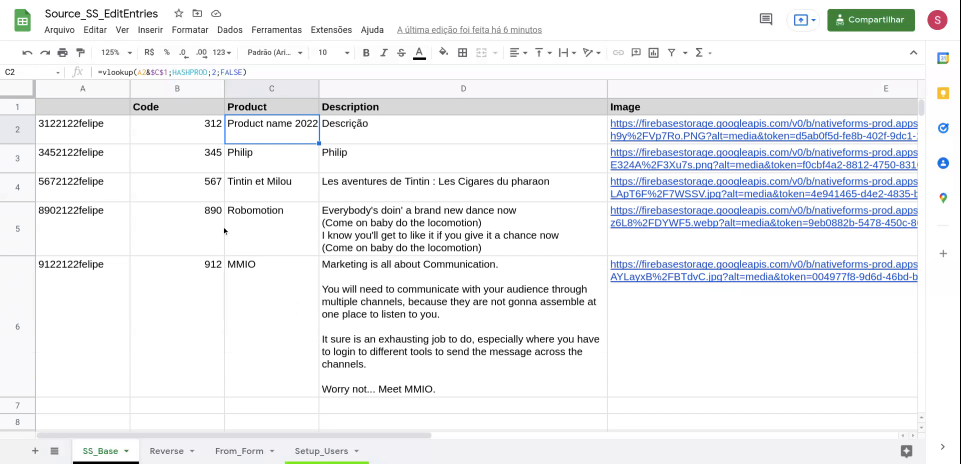
{"action": "left_click_drag", "start_coordinate": [259, 131], "coordinate": [257, 331]}
{"action": "left_click", "coordinate": [278, 327]}
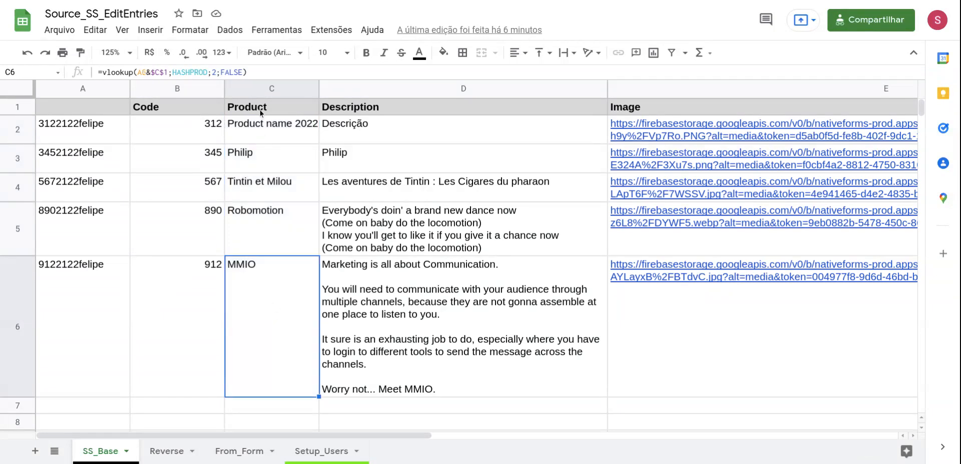
{"action": "left_click", "coordinate": [262, 126]}
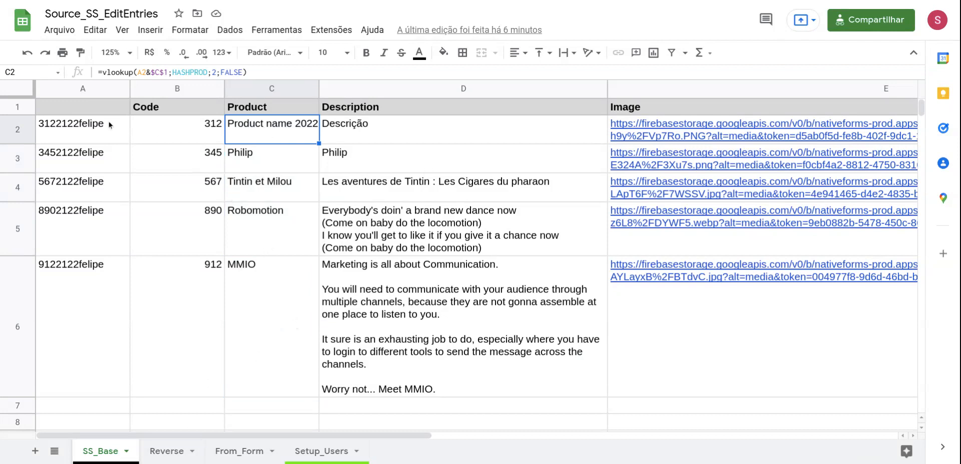
{"action": "left_click", "coordinate": [95, 131]}
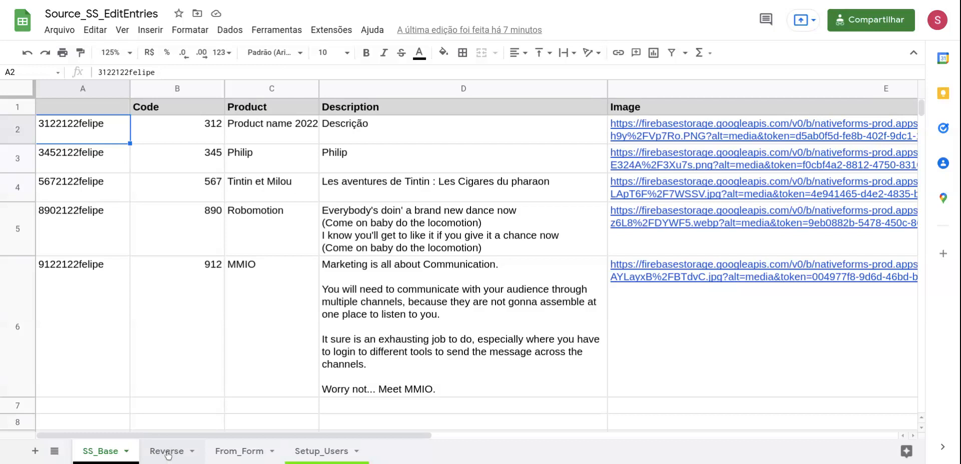
{"action": "left_click", "coordinate": [249, 133]}
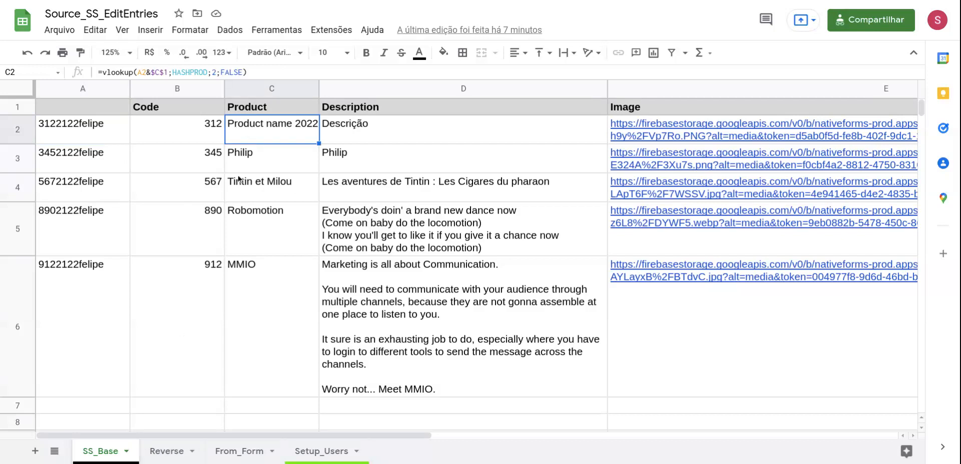
Step: On the Reverse sheet, inspect the row 3 formulas of the HASHDESC, Proof and Description columns, H to J
{"action": "left_click", "coordinate": [171, 451]}
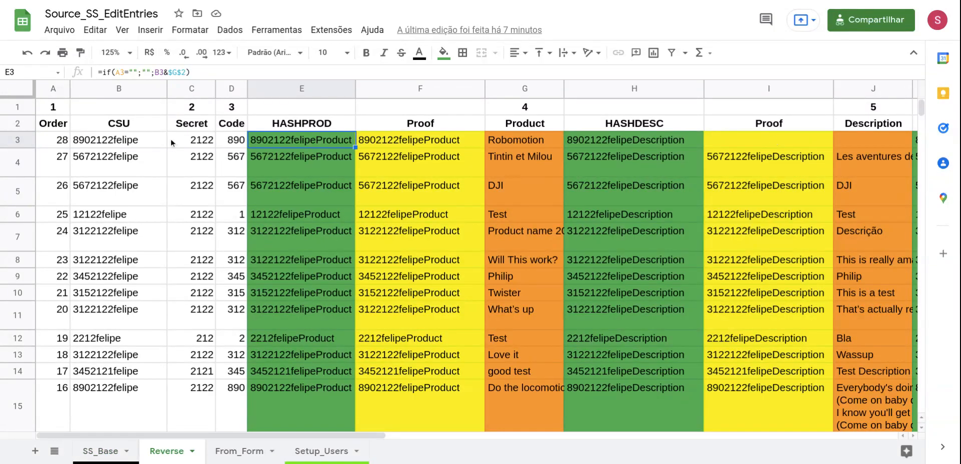
{"action": "left_click", "coordinate": [632, 140]}
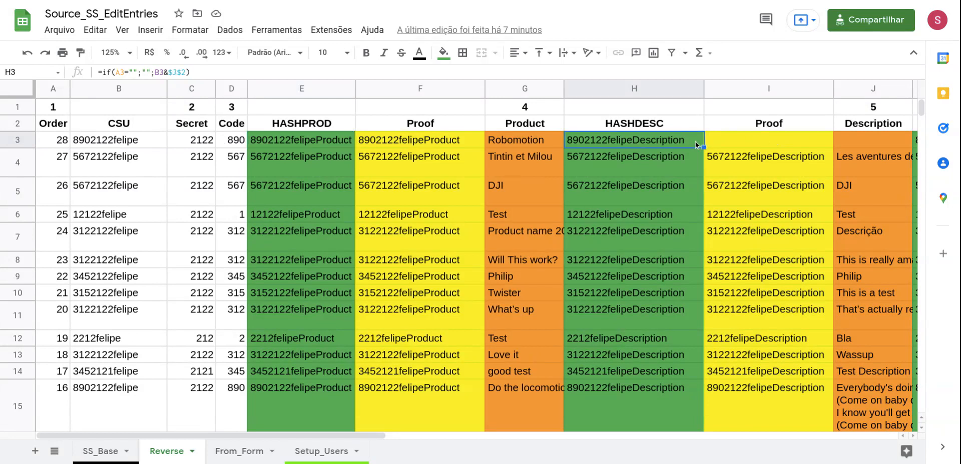
{"action": "left_click", "coordinate": [763, 138]}
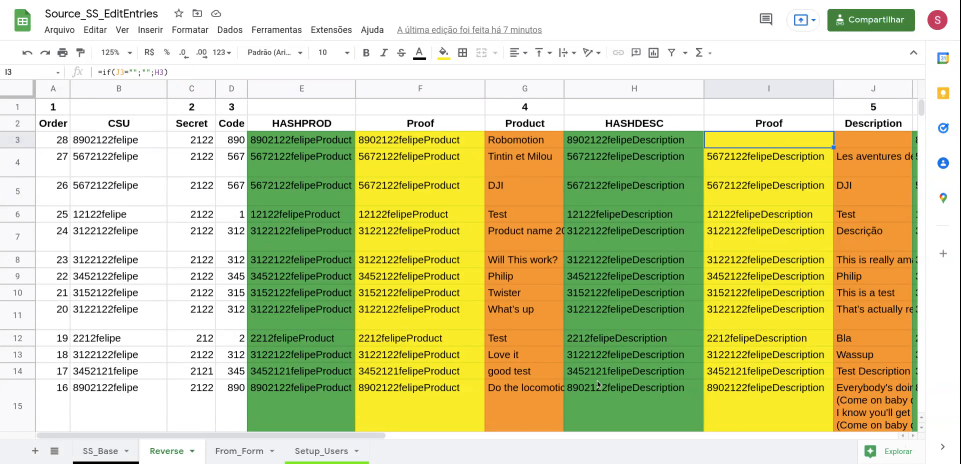
{"action": "left_click_drag", "start_coordinate": [286, 435], "coordinate": [374, 435]}
{"action": "left_click", "coordinate": [658, 145]}
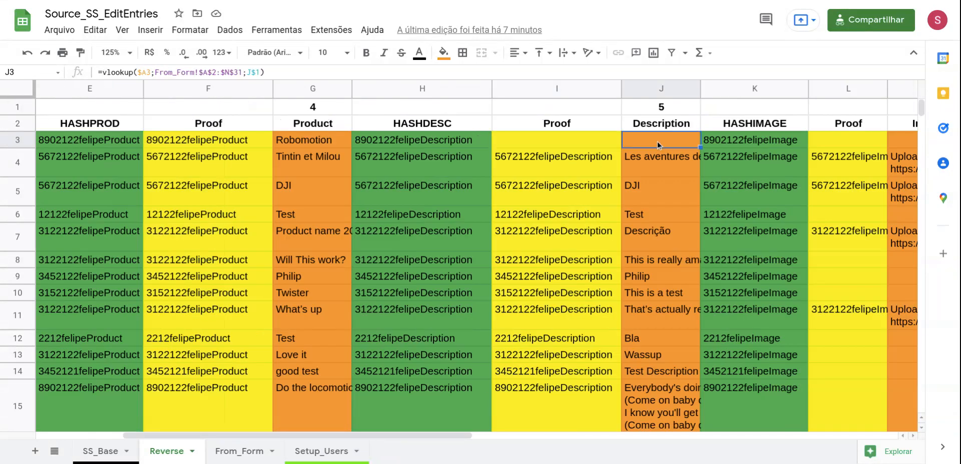
{"action": "left_click_drag", "start_coordinate": [409, 124], "coordinate": [675, 139]}
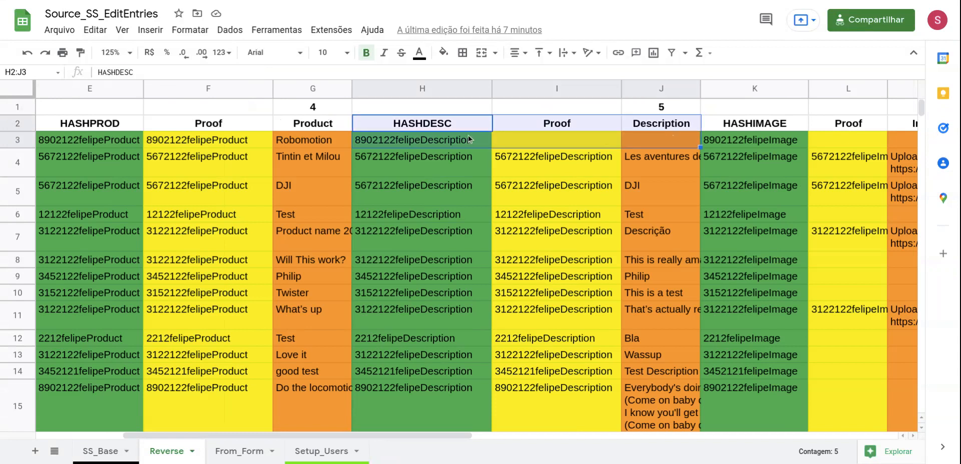
{"action": "left_click", "coordinate": [399, 141]}
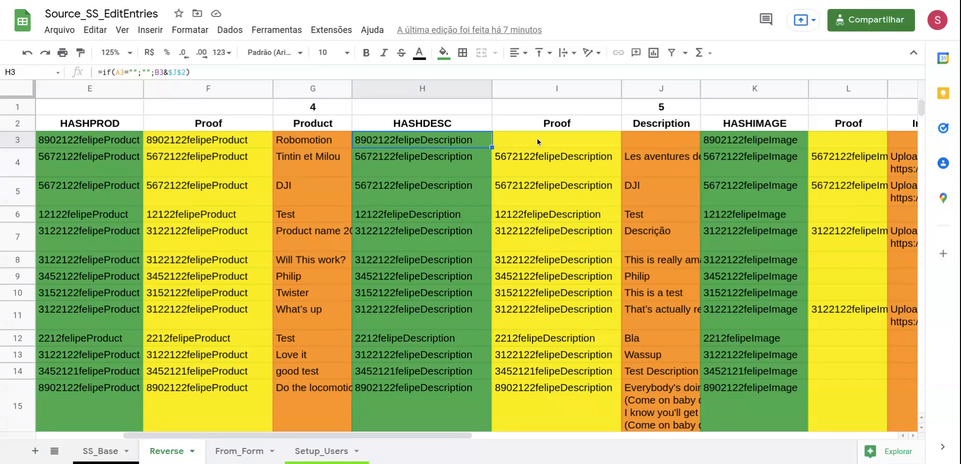
{"action": "left_click", "coordinate": [649, 142]}
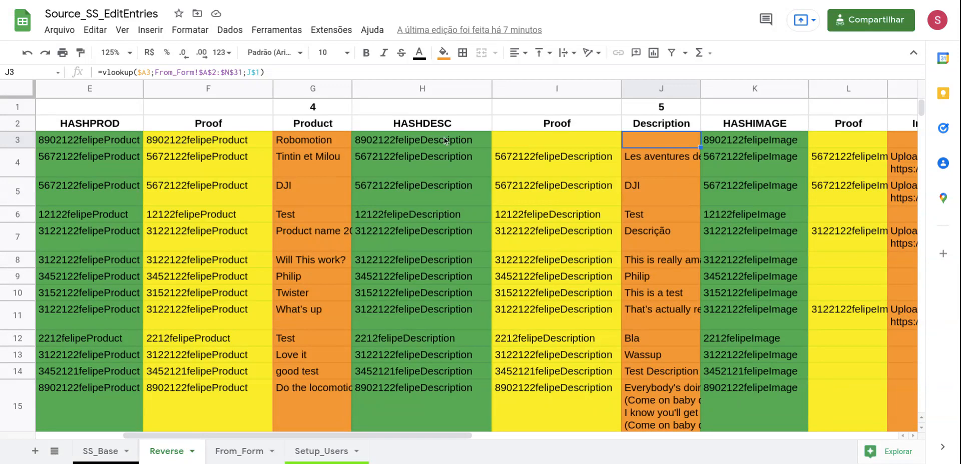
Step: Highlight the three Proof columns F, I and L one after another, returning to column F
{"action": "left_click", "coordinate": [198, 89]}
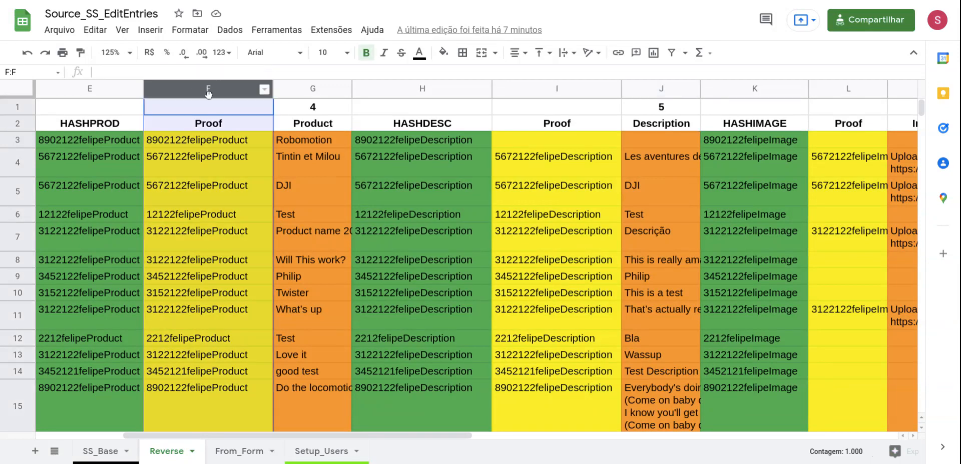
{"action": "left_click", "coordinate": [557, 89]}
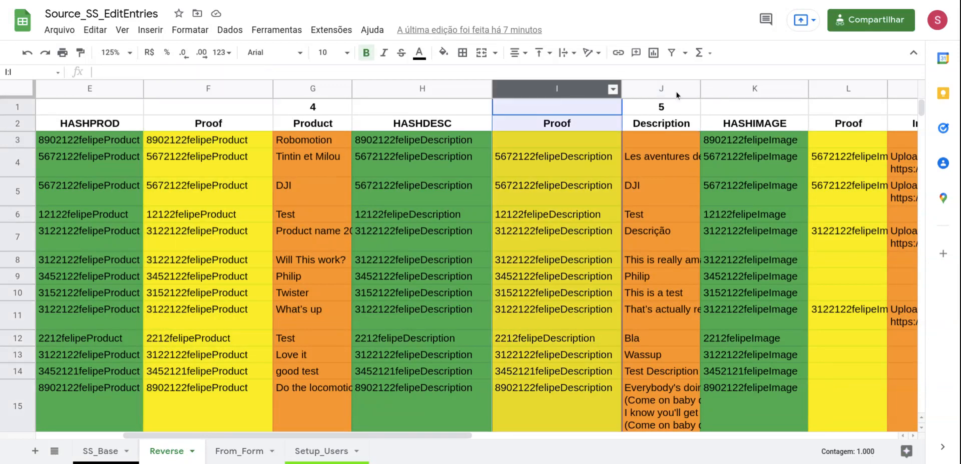
{"action": "left_click", "coordinate": [847, 89]}
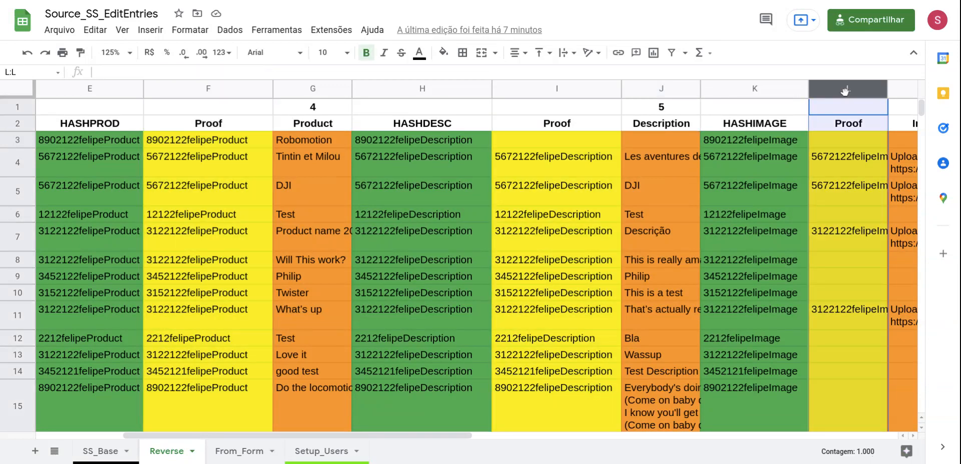
{"action": "left_click", "coordinate": [194, 89]}
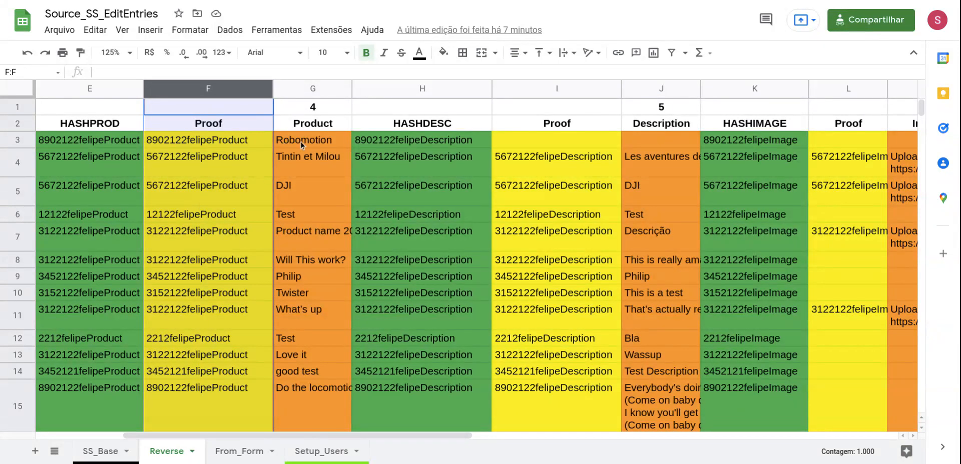
Step: Examine how the Proof formula in F3 depends on the Product lookup in G3 and the HASHPROD key in E3
{"action": "left_click", "coordinate": [314, 140]}
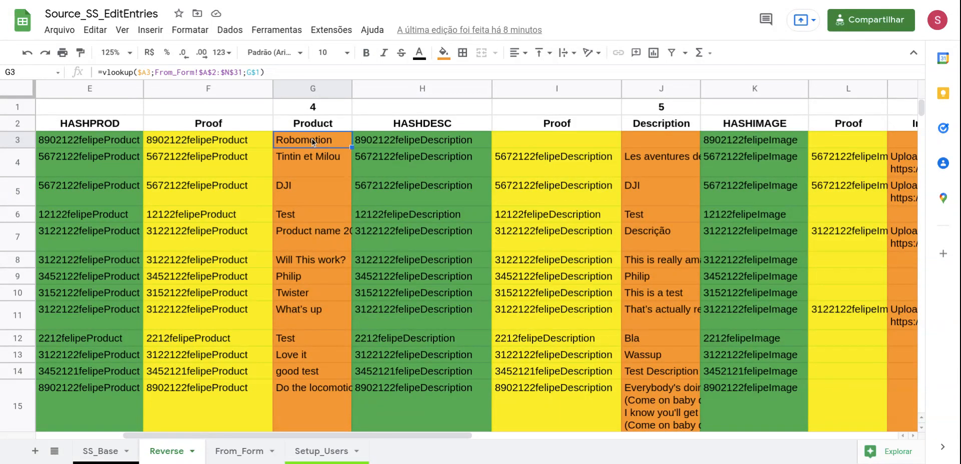
{"action": "left_click", "coordinate": [170, 142]}
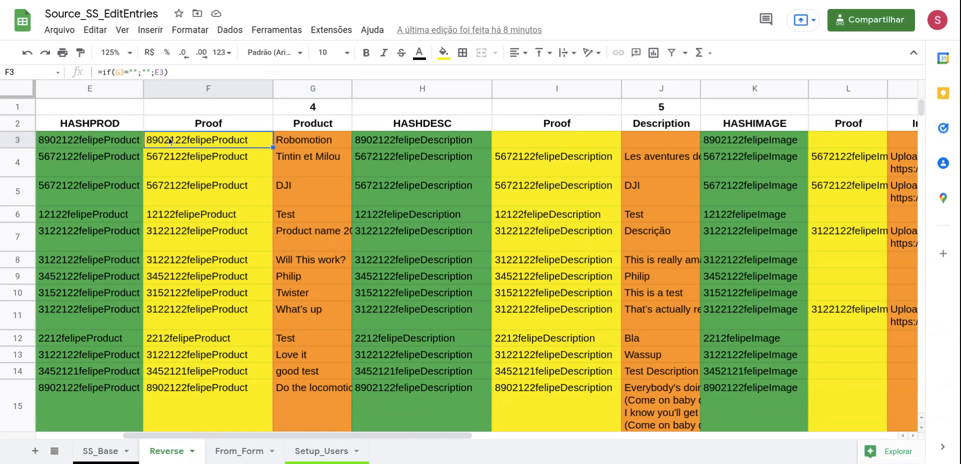
{"action": "left_click", "coordinate": [76, 143]}
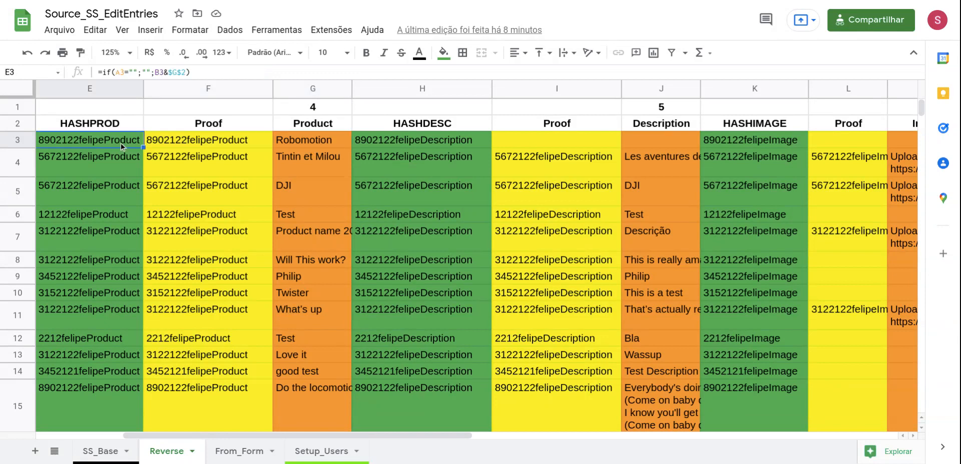
{"action": "left_click", "coordinate": [218, 141]}
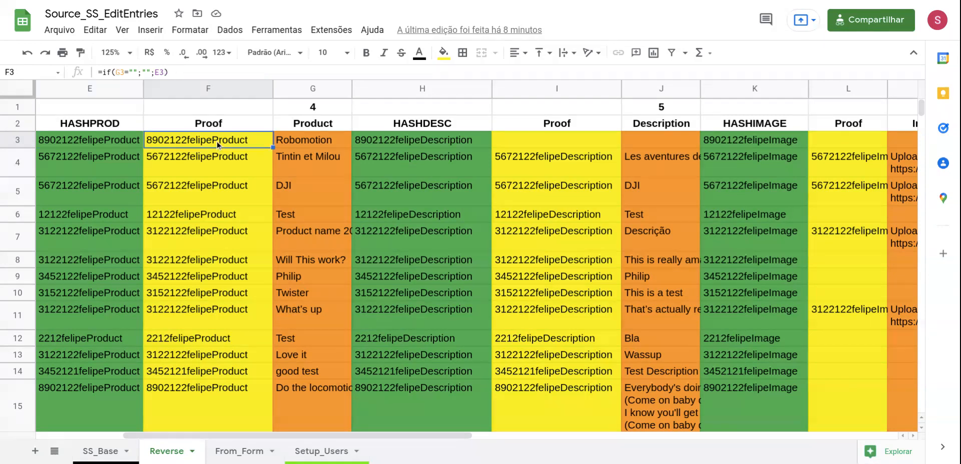
{"action": "left_click", "coordinate": [308, 141]}
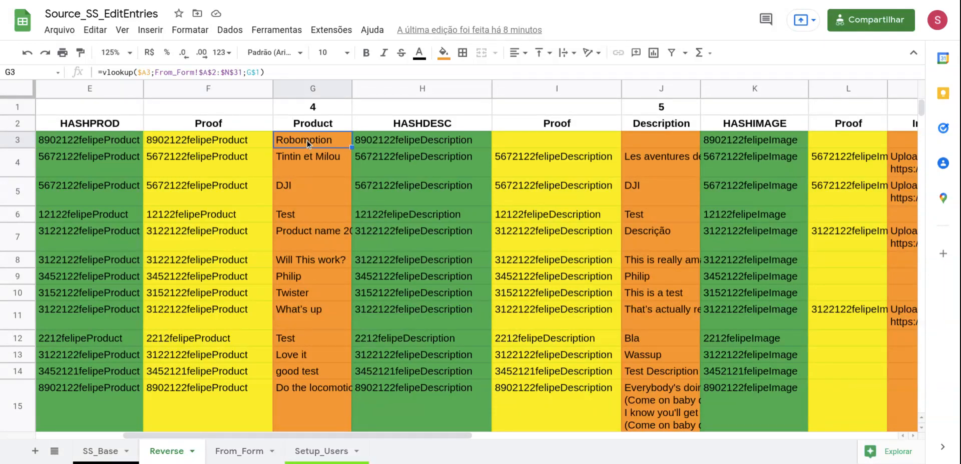
{"action": "left_click", "coordinate": [226, 143]}
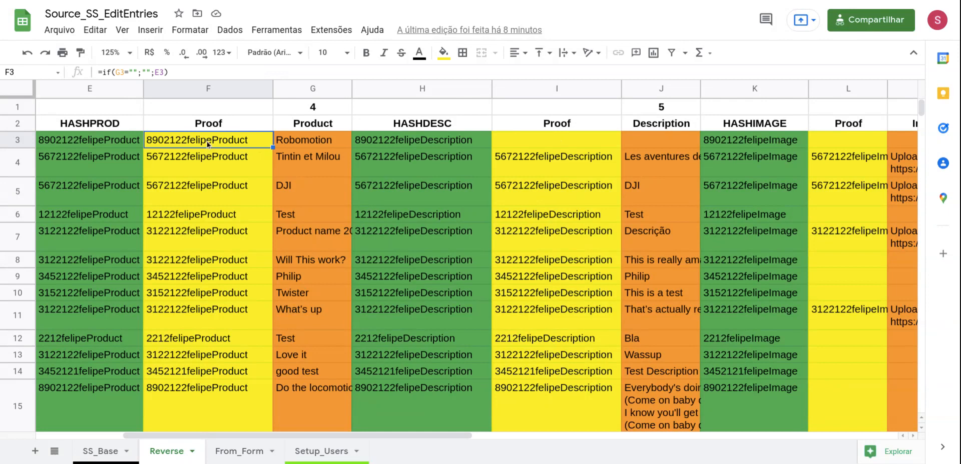
Step: Check the SS_Base product list, and compare the description Proof formulas in I3 and I15 on the Reverse sheet
{"action": "left_click", "coordinate": [105, 452]}
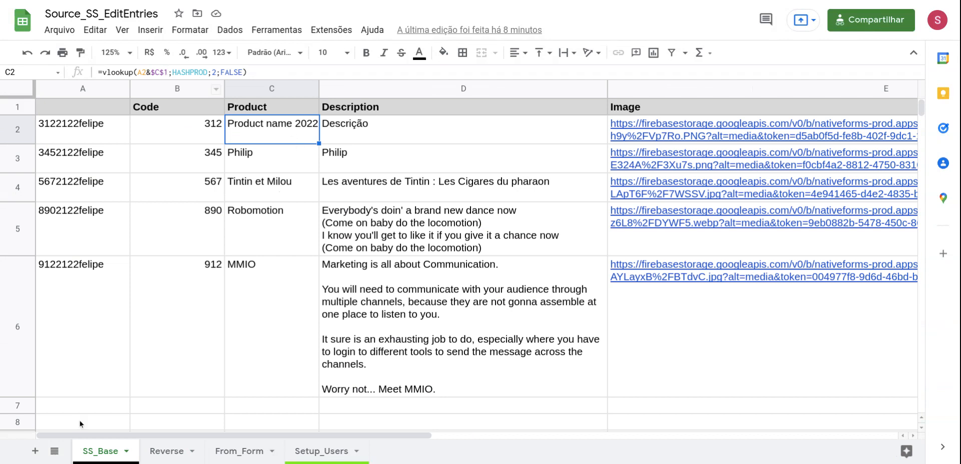
{"action": "left_click", "coordinate": [168, 452]}
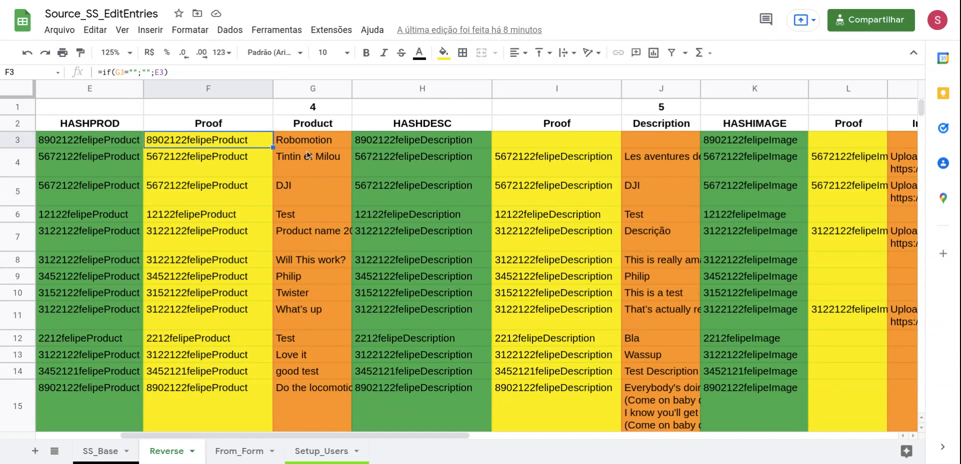
{"action": "left_click", "coordinate": [561, 140]}
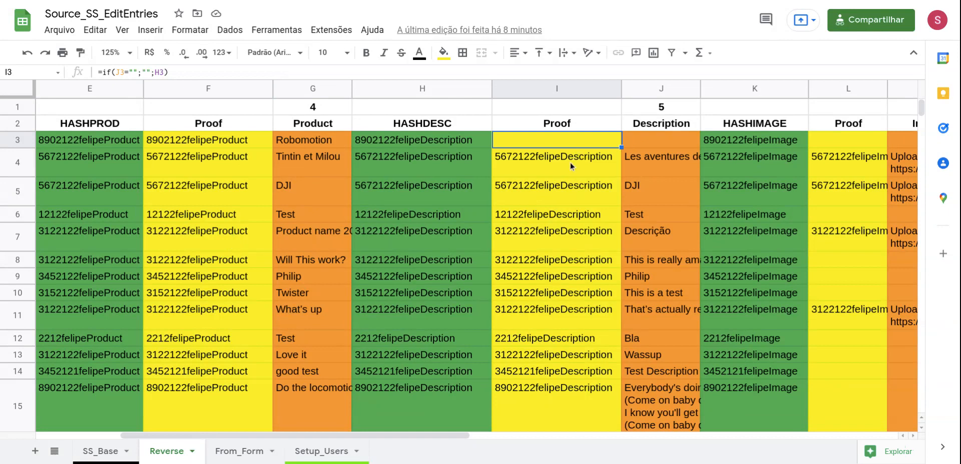
{"action": "scroll", "coordinate": [563, 193], "scroll_direction": "down", "scroll_amount": 1}
{"action": "scroll", "coordinate": [561, 196], "scroll_direction": "down", "scroll_amount": 1}
{"action": "scroll", "coordinate": [545, 180], "scroll_direction": "up", "scroll_amount": 2}
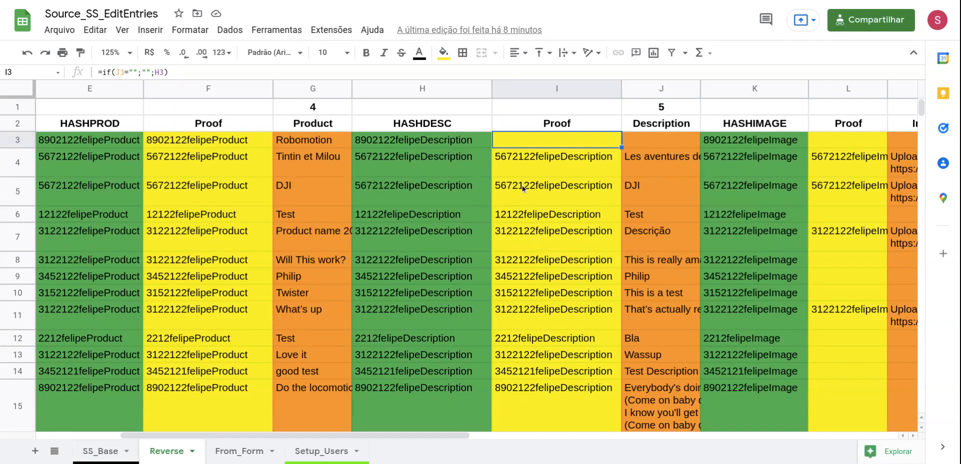
{"action": "scroll", "coordinate": [518, 198], "scroll_direction": "down", "scroll_amount": 1}
{"action": "scroll", "coordinate": [517, 199], "scroll_direction": "down", "scroll_amount": 1}
{"action": "left_click", "coordinate": [507, 370]}
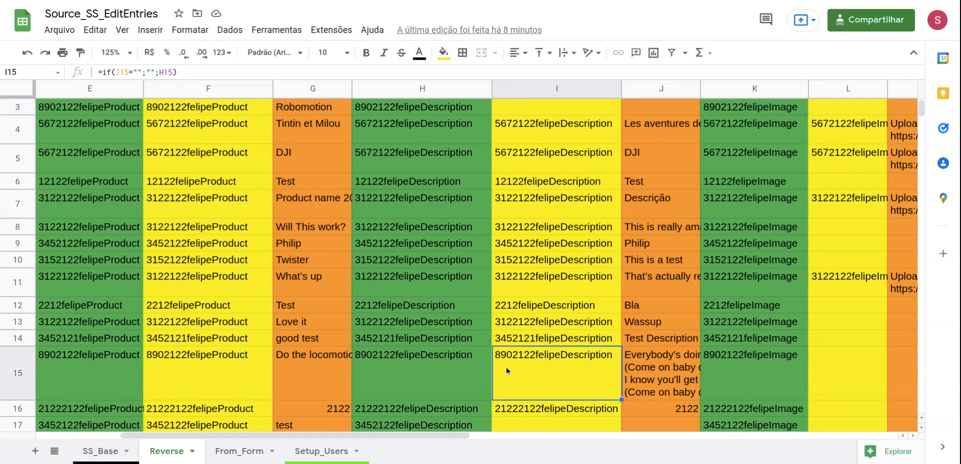
Step: Widen the Description column J on the Reverse sheet to show more of its text
{"action": "left_click", "coordinate": [652, 366]}
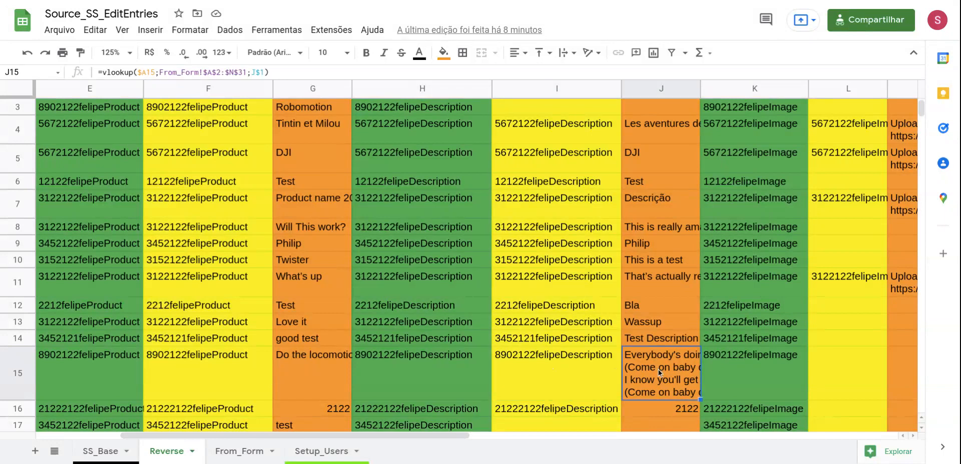
{"action": "left_click_drag", "start_coordinate": [700, 87], "coordinate": [734, 87]}
{"action": "scroll", "coordinate": [572, 202], "scroll_direction": "up", "scroll_amount": 2}
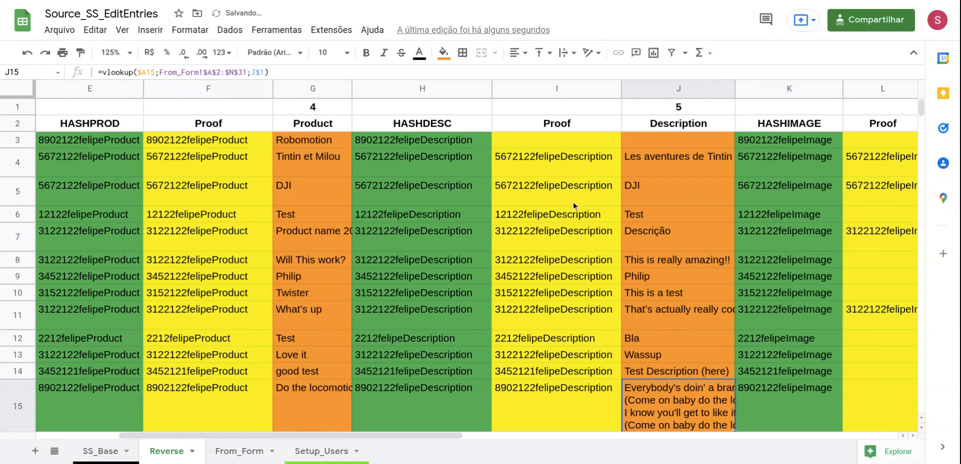
Step: Compare the description Proof cell I3 with the Description lookup in J3 and the entries down to row 15
{"action": "scroll", "coordinate": [550, 270], "scroll_direction": "down", "scroll_amount": 2}
{"action": "left_click", "coordinate": [572, 142]}
{"action": "left_click", "coordinate": [671, 137]}
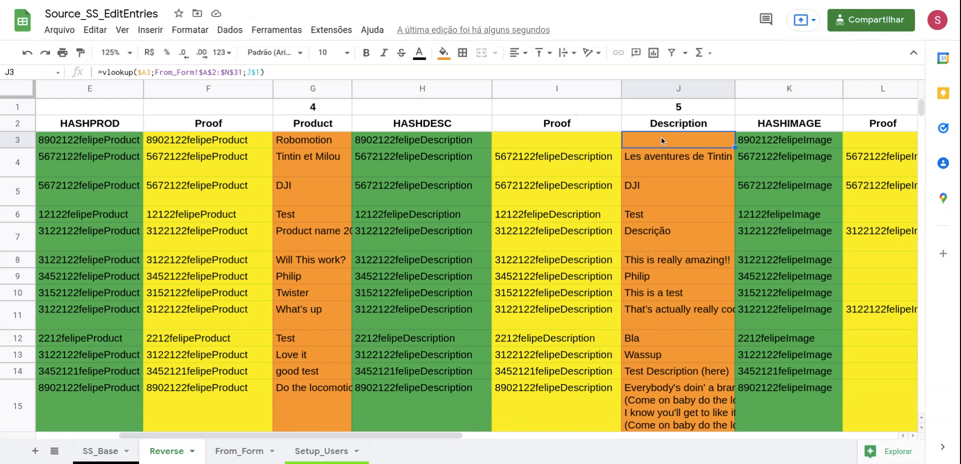
{"action": "scroll", "coordinate": [479, 168], "scroll_direction": "down", "scroll_amount": 1}
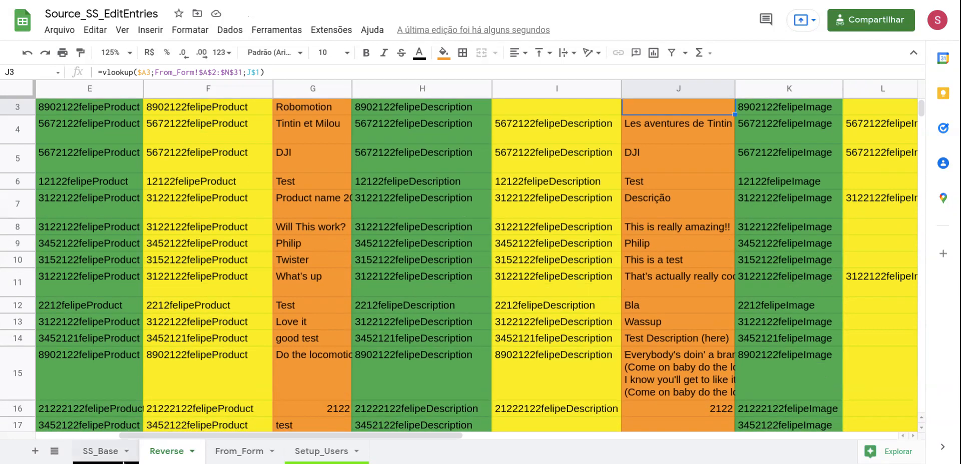
Step: On the SS_Base sheet, review the product rows and inspect the key in A2 and the Description VLOOKUP in D2
{"action": "left_click", "coordinate": [100, 451]}
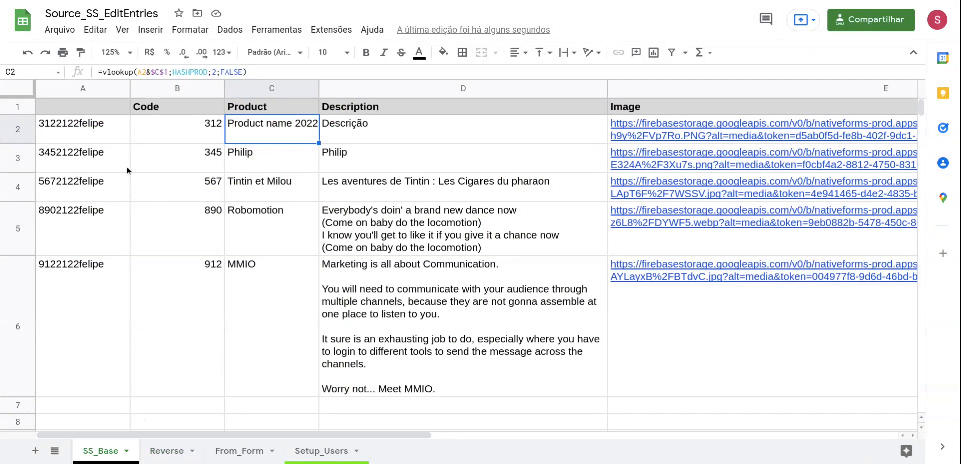
{"action": "scroll", "coordinate": [132, 179], "scroll_direction": "down", "scroll_amount": 2}
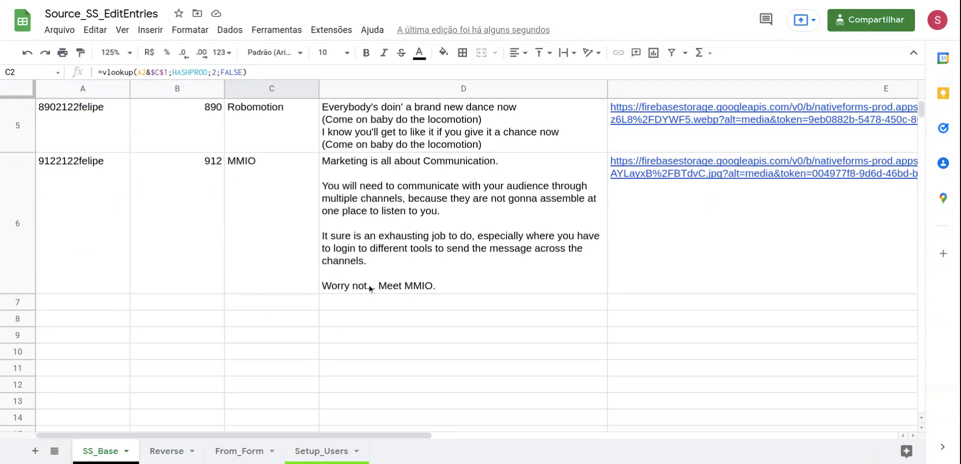
{"action": "scroll", "coordinate": [368, 284], "scroll_direction": "up", "scroll_amount": 2}
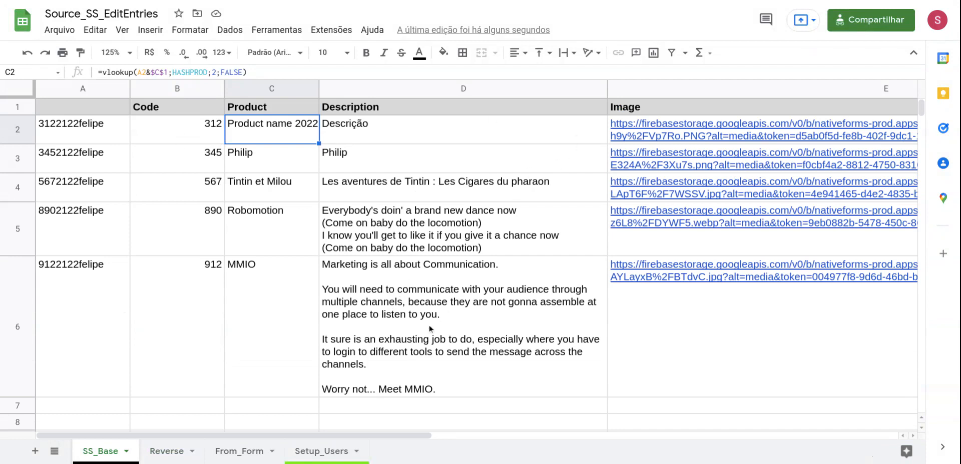
{"action": "mouse_move", "coordinate": [657, 314]}
{"action": "left_click", "coordinate": [71, 127]}
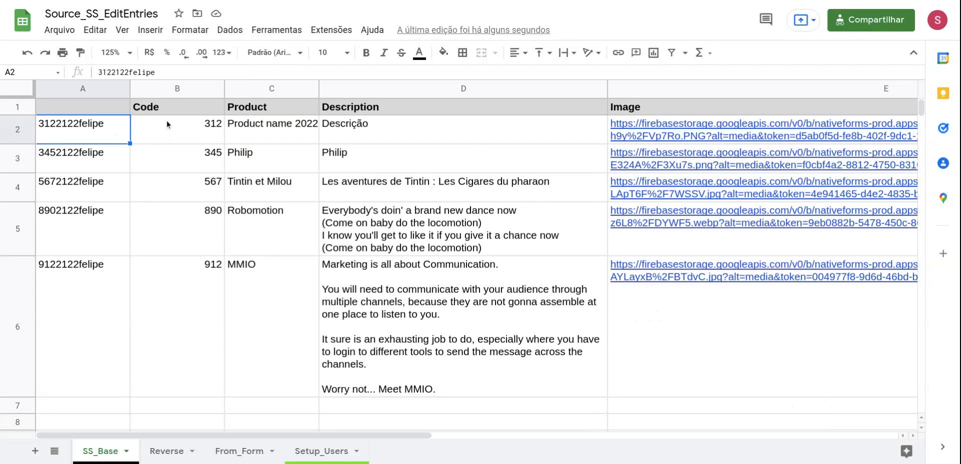
{"action": "left_click", "coordinate": [411, 131]}
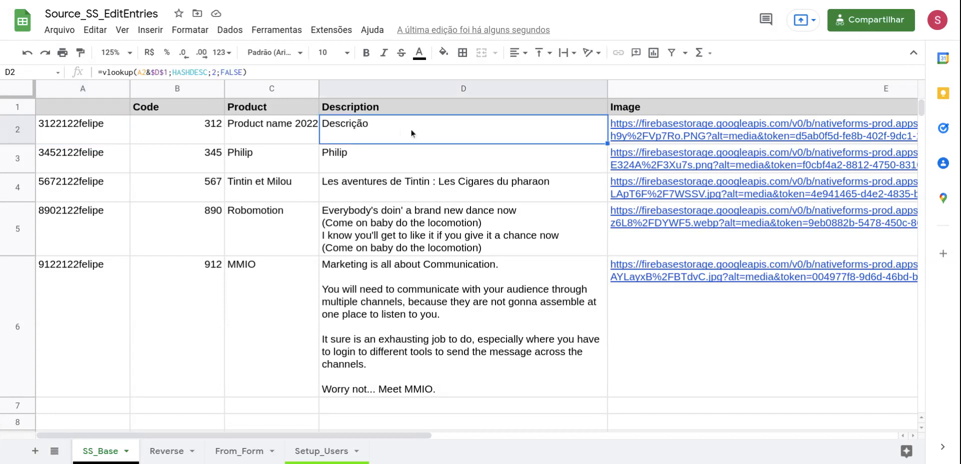